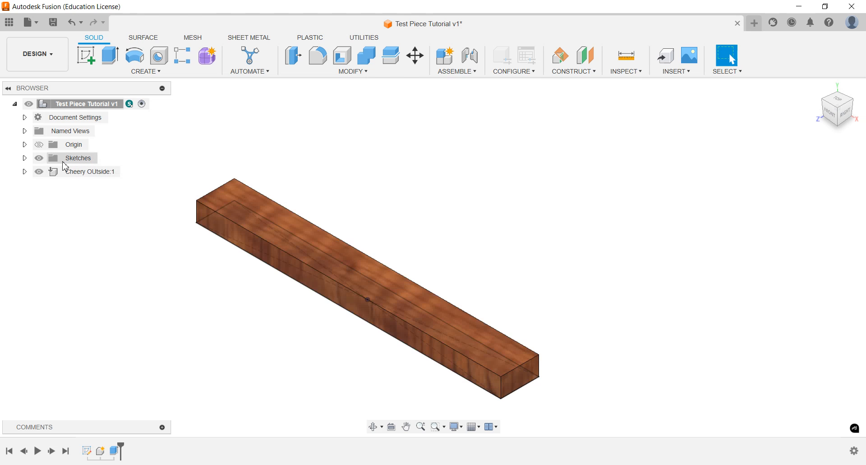
Edit the wooden board's base sketch, setting the rectangle's width to 2.5 in, and finish the sketch.
click(25, 159)
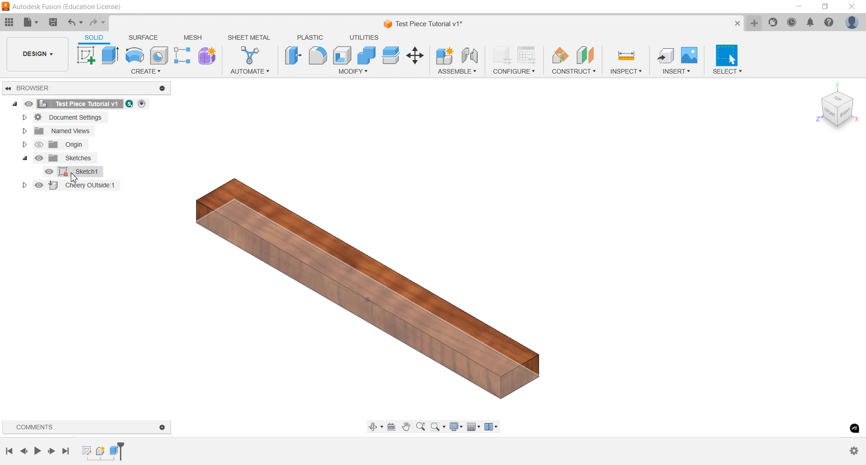
click(25, 157)
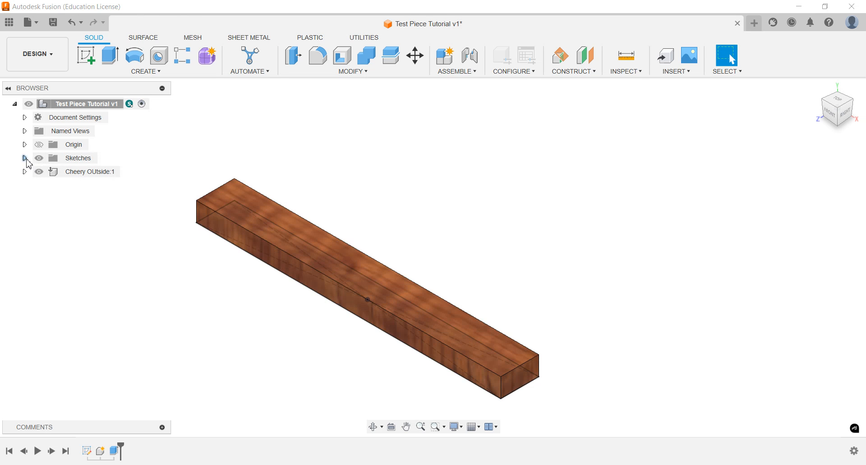
middle_drag(329, 306, 358, 270)
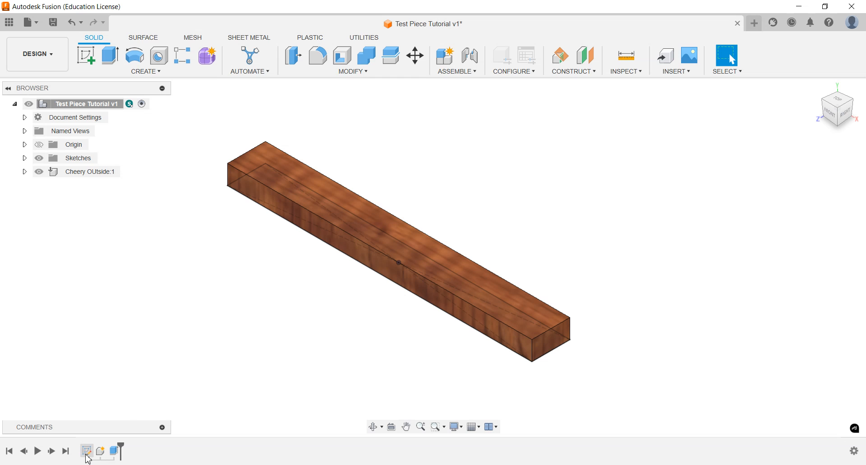
double_click(85, 451)
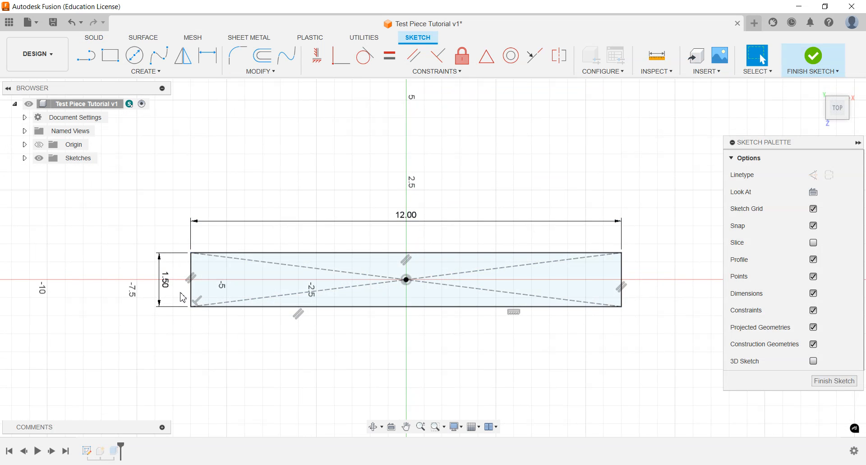
double_click(167, 282)
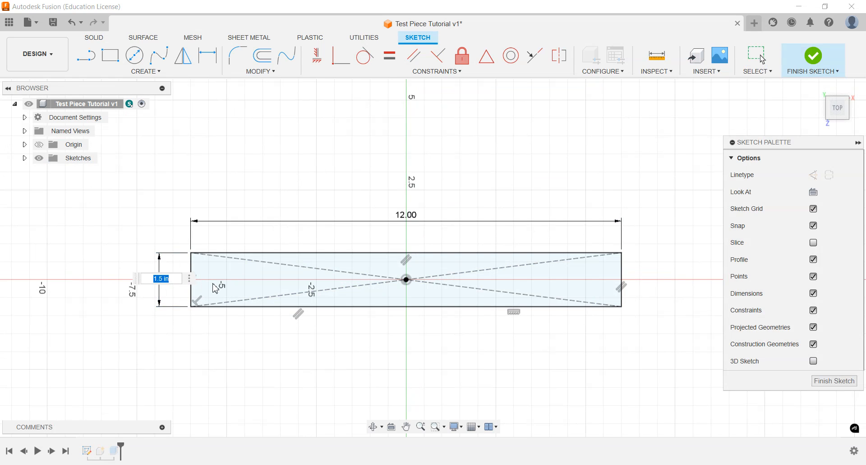
text(2.5)
key(Return)
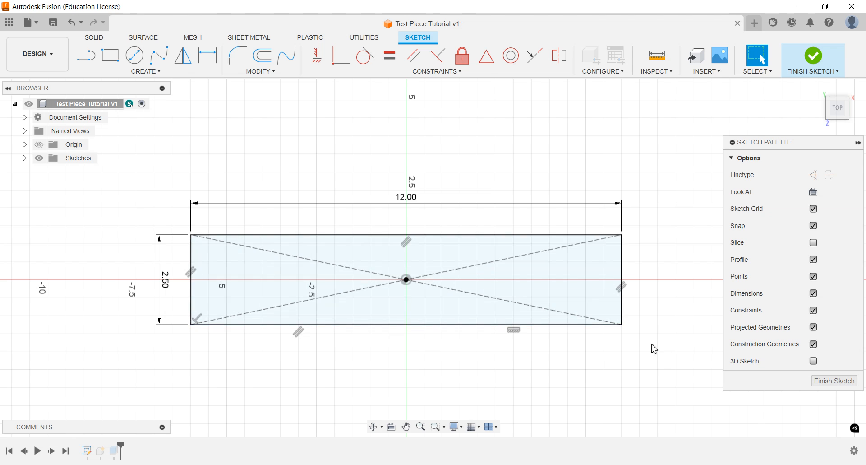
click(835, 381)
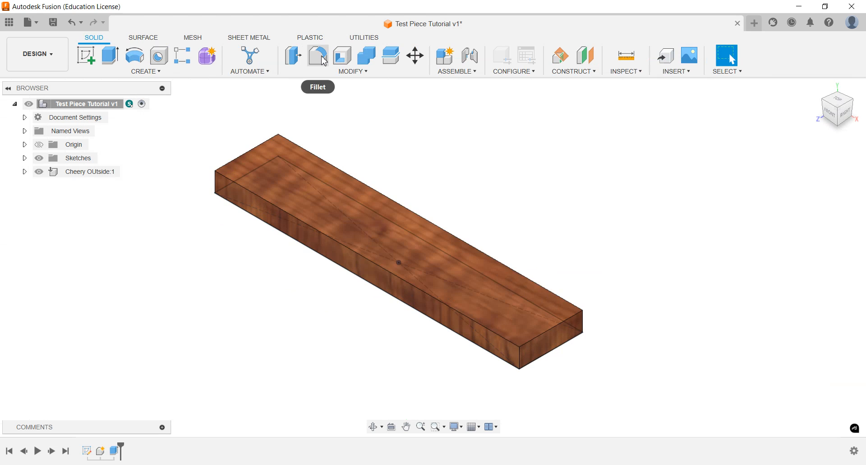
Apply the Pine wood appearance to the board.
click(352, 72)
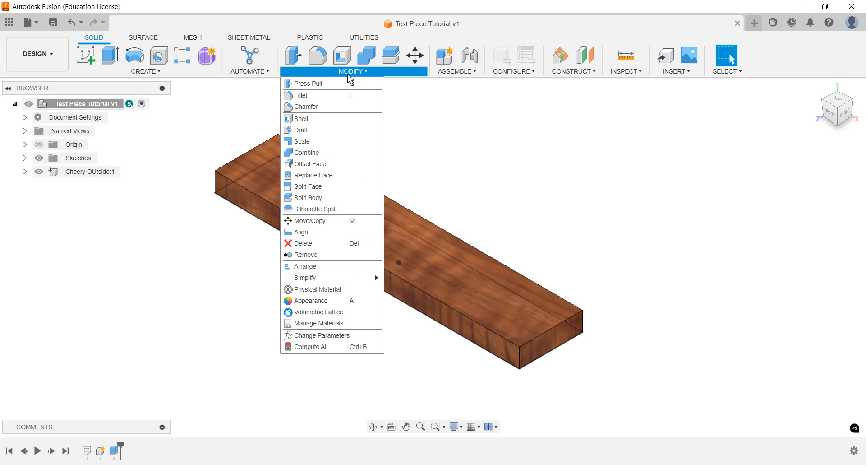
click(348, 301)
scroll(719, 334, down, 3)
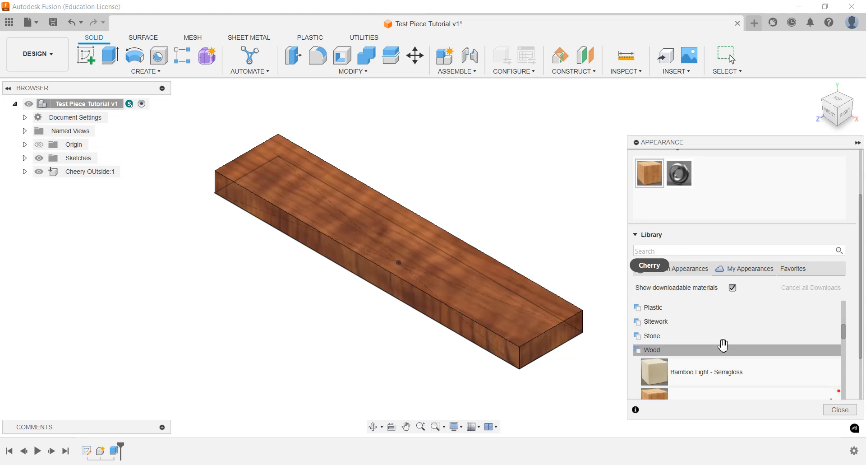
scroll(724, 346, down, 3)
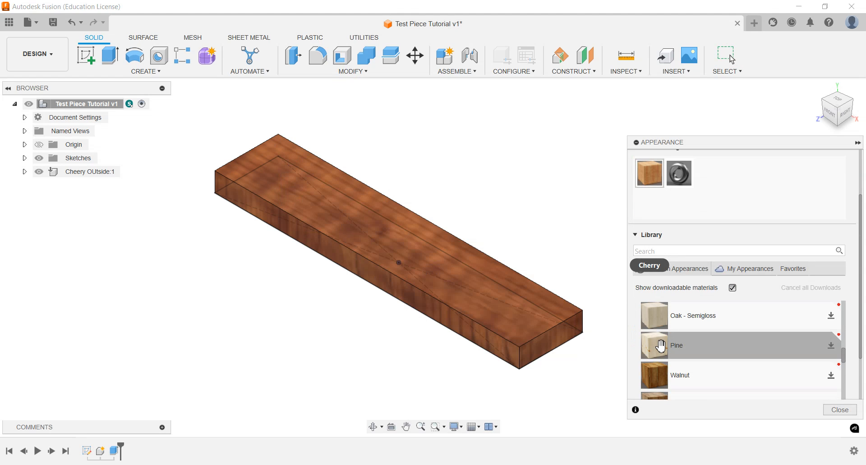
drag(661, 345, 537, 300)
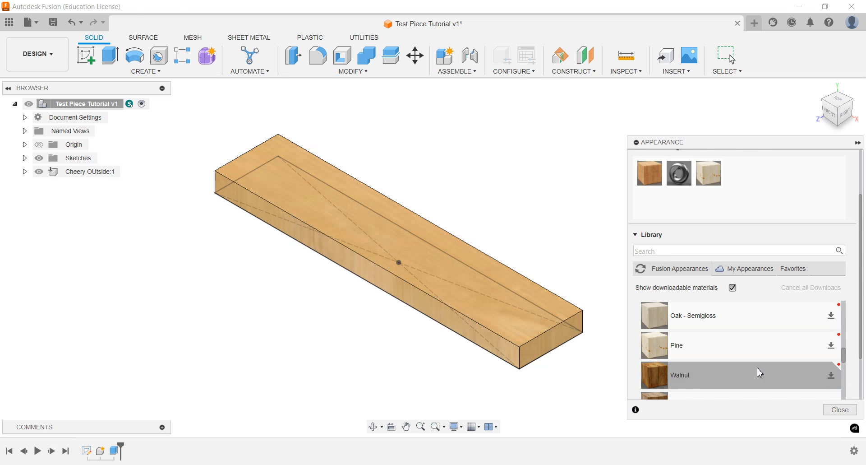
click(858, 143)
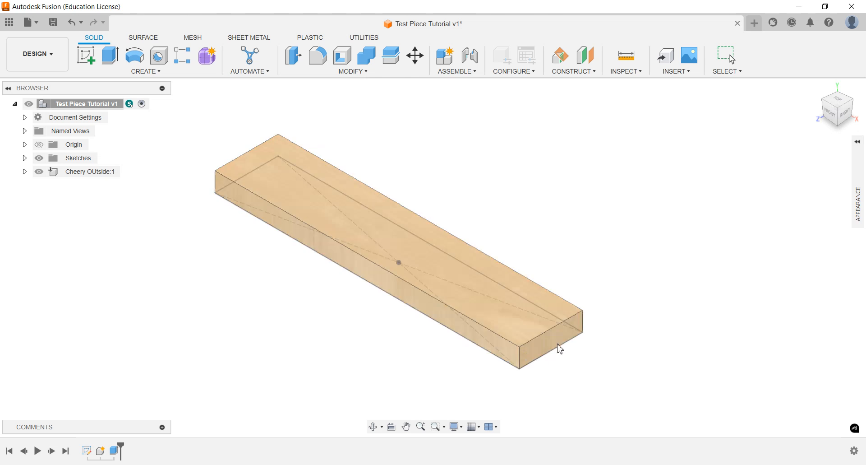
Hide the existing sketches and start a new sketch on the horizontal origin plane, keeping the board visible.
click(39, 159)
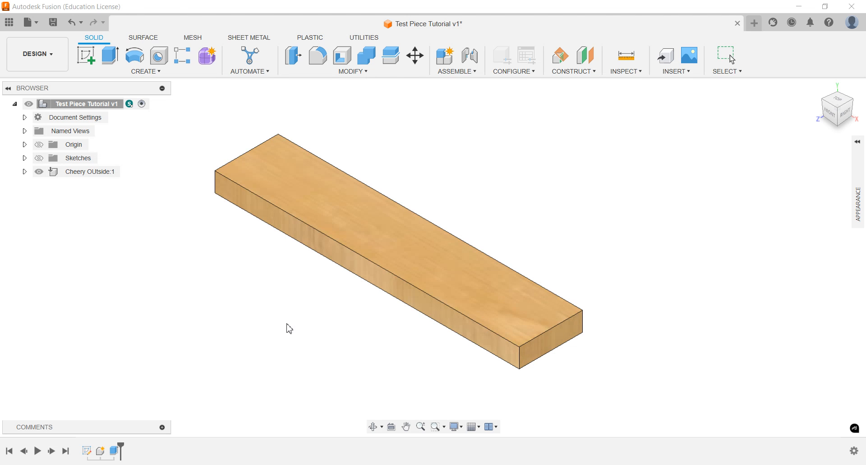
middle_drag(288, 311, 261, 317)
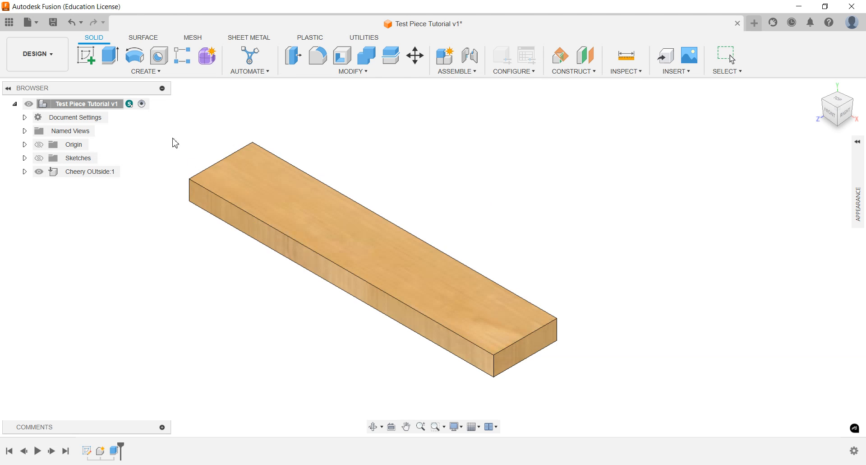
click(87, 57)
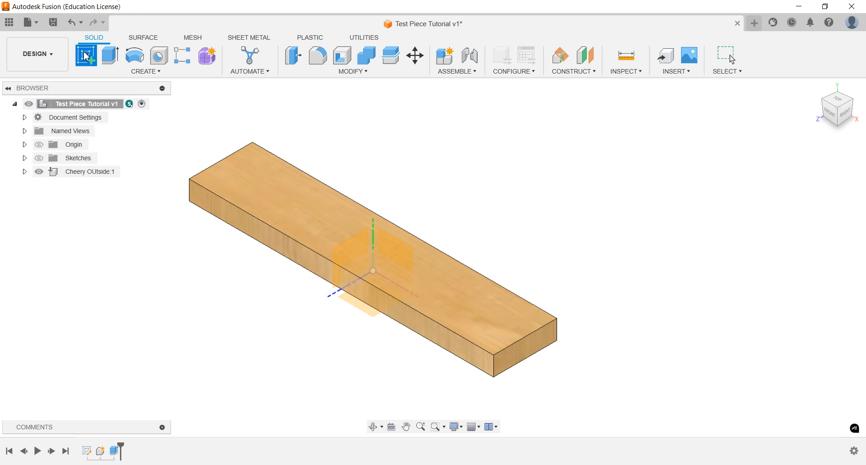
click(359, 302)
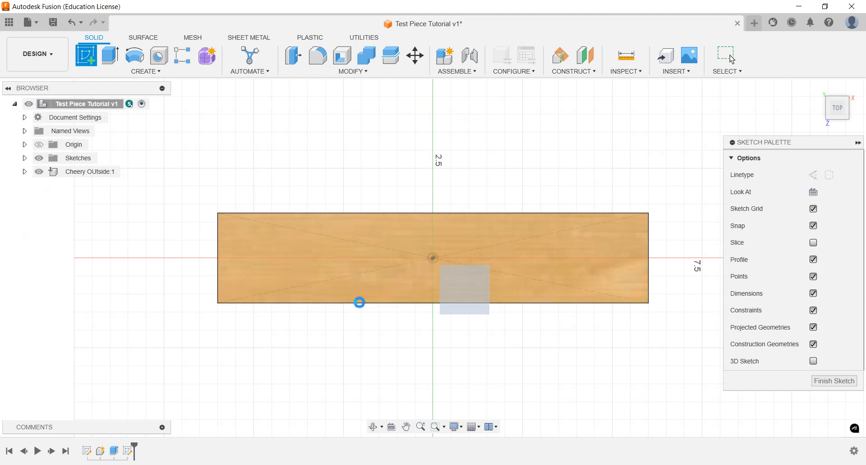
click(40, 172)
click(40, 172)
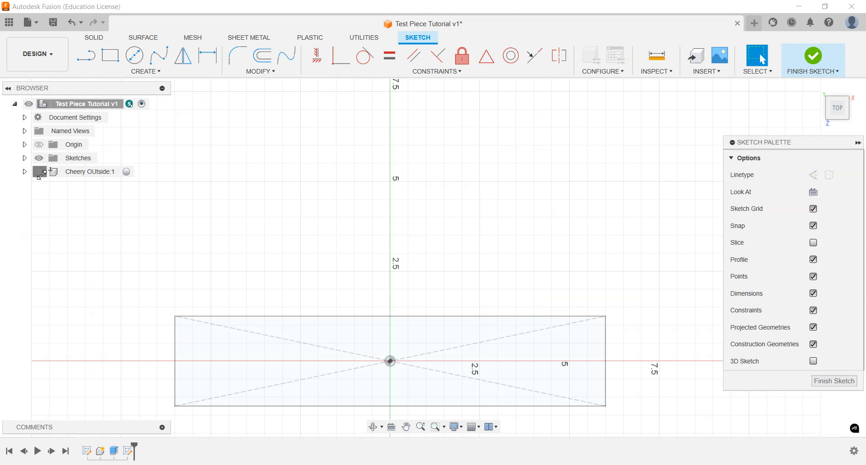
click(39, 171)
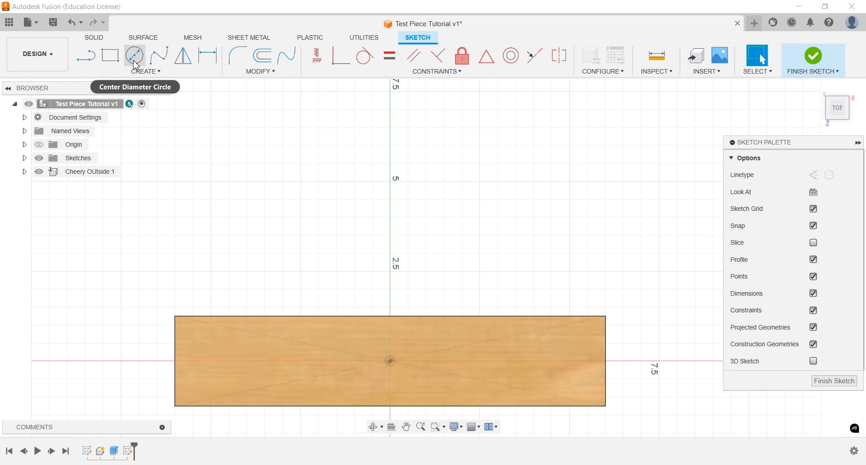
Sketch a rectangle about 11.85 in long and 2.36 in wide behind the board, clear of its long edge.
click(110, 55)
click(198, 160)
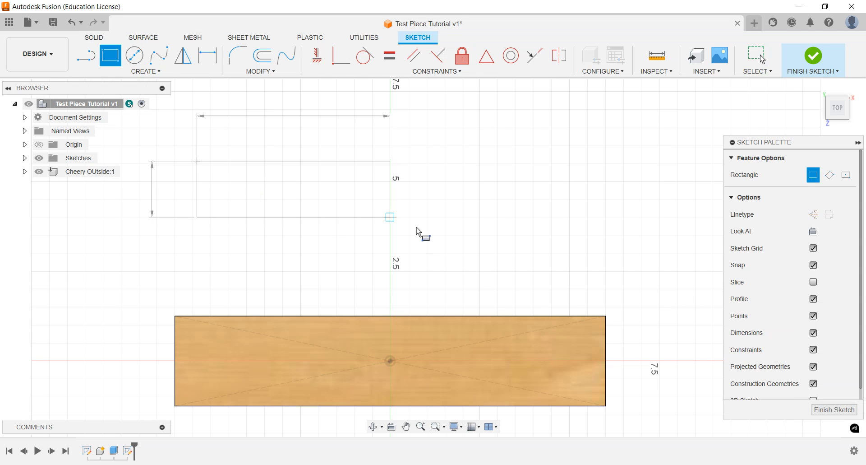
click(623, 246)
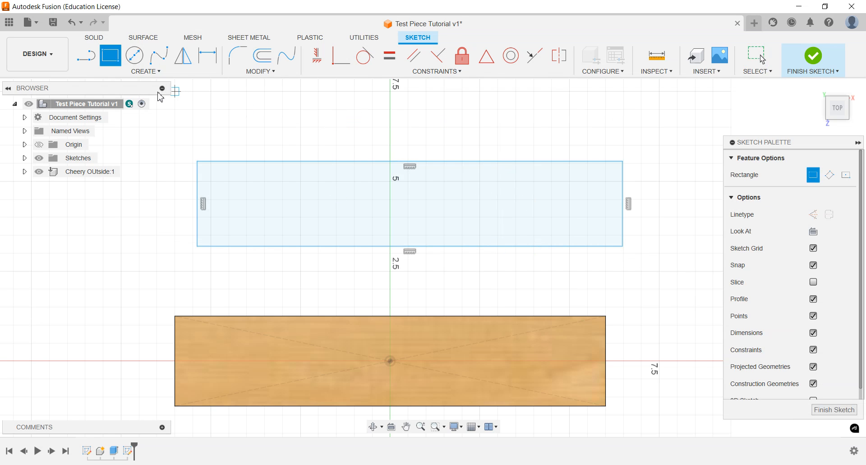
click(149, 73)
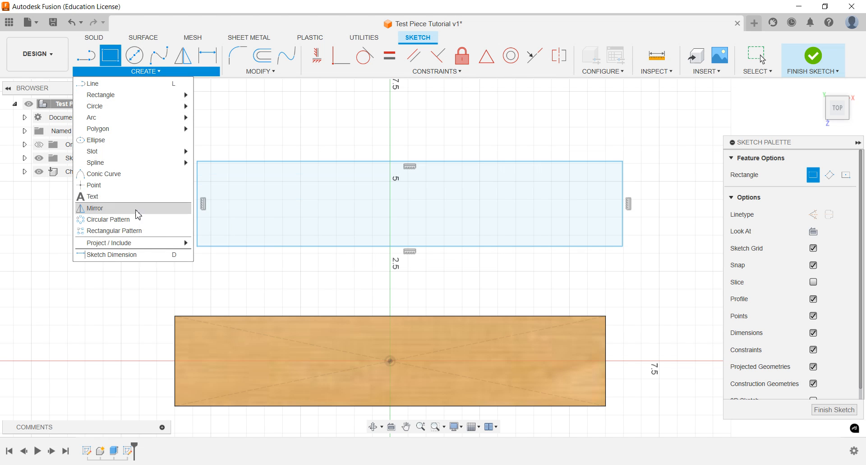
click(130, 255)
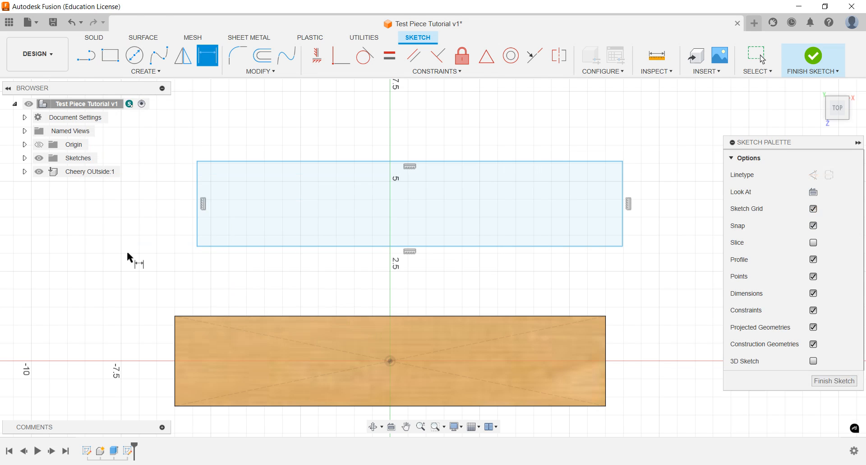
click(345, 315)
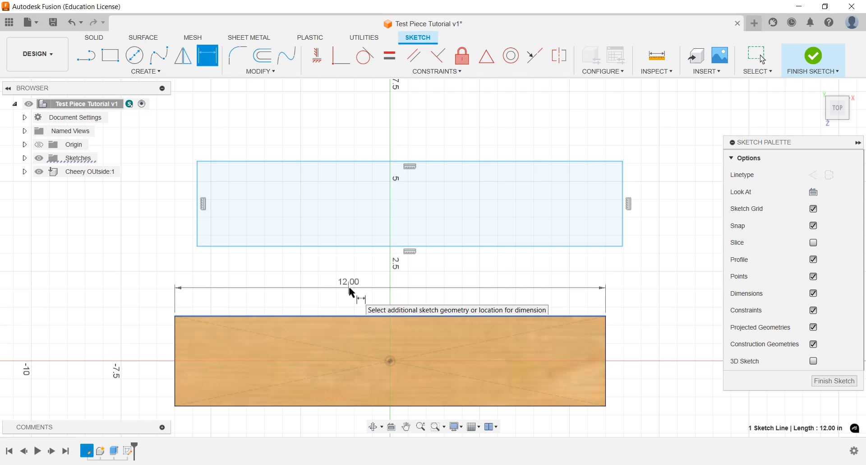
key(Escape)
Dimension the new rectangle's long edge at 12 in.
click(363, 161)
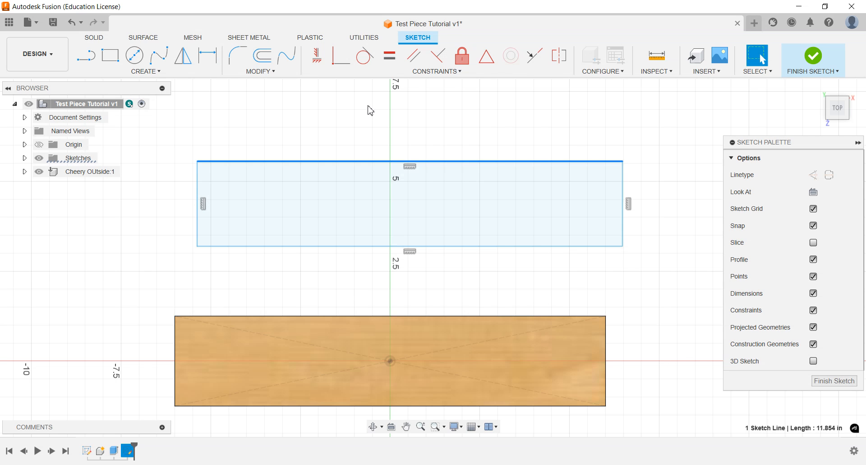
click(143, 72)
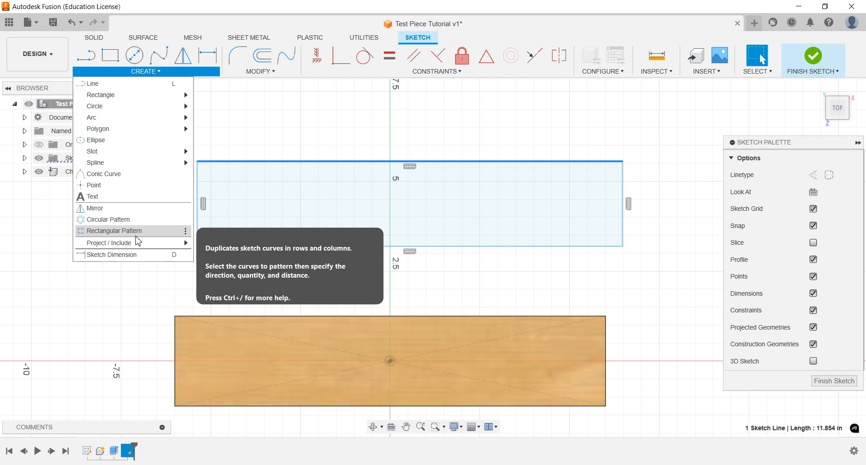
click(121, 255)
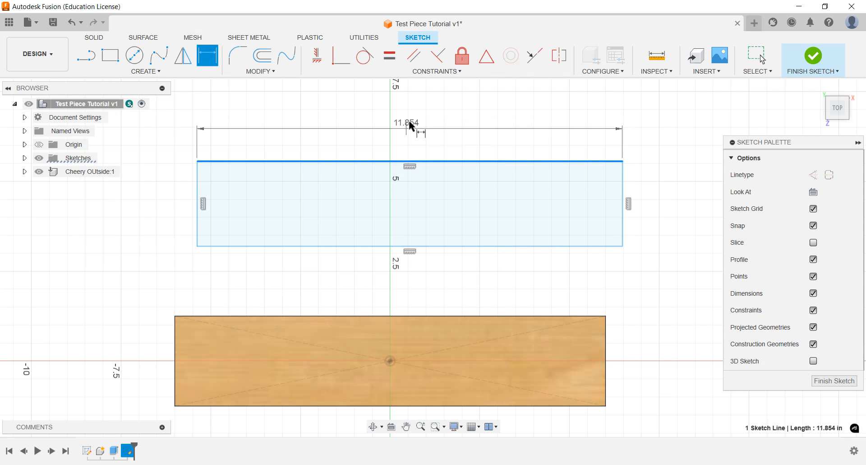
click(411, 122)
text(12)
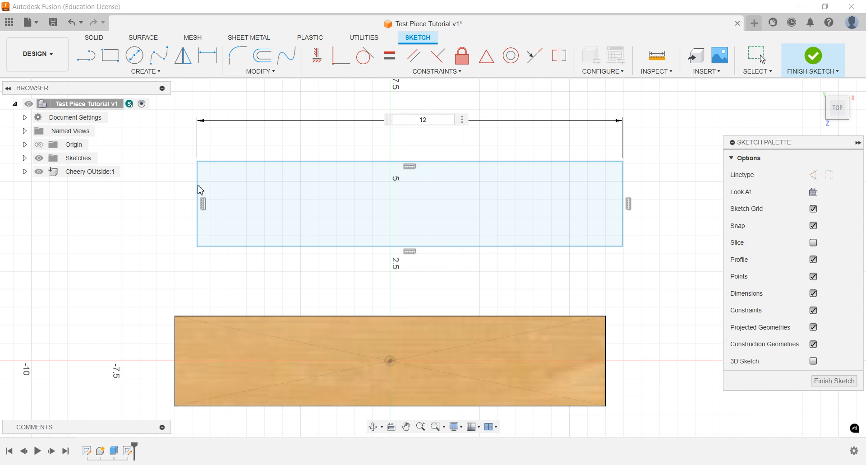
key(Return)
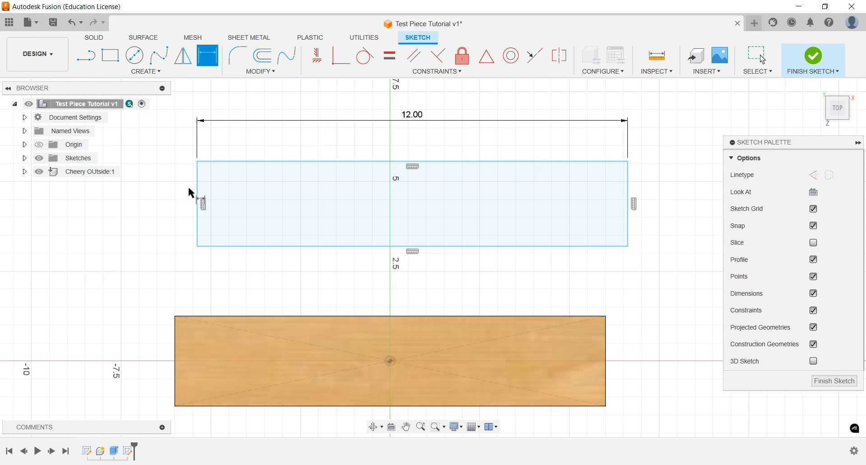
Dimension the new rectangle's short edge at 1 in and finish the sketch.
click(199, 190)
click(172, 186)
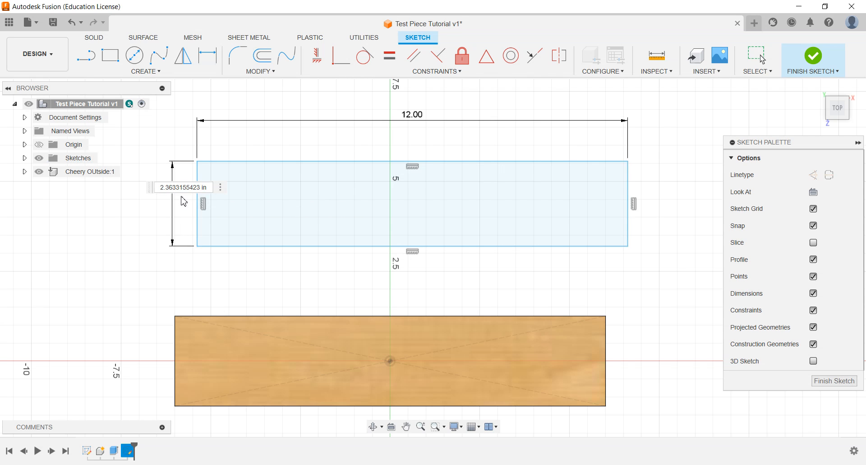
text(1)
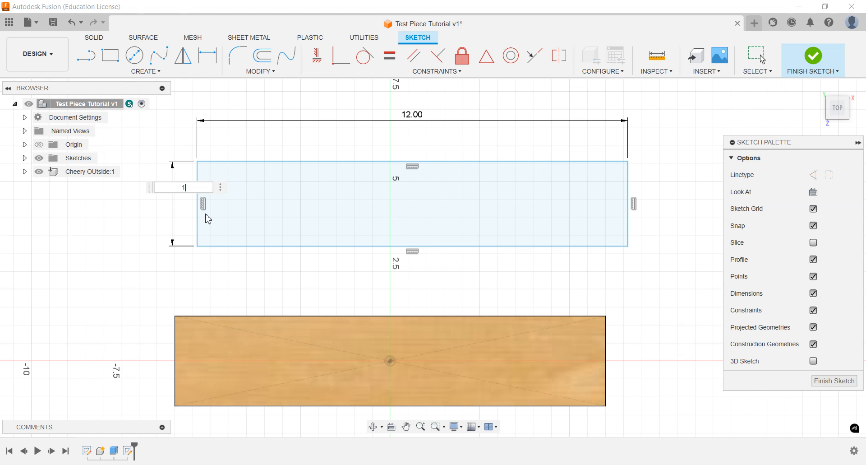
key(Return)
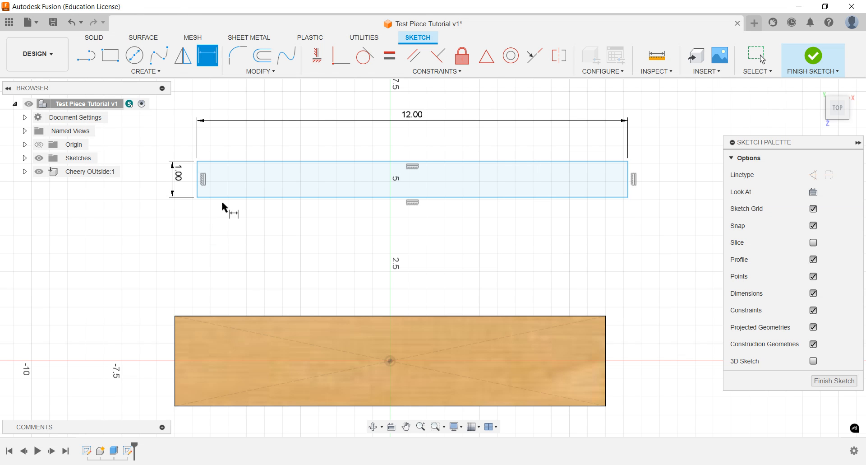
click(832, 380)
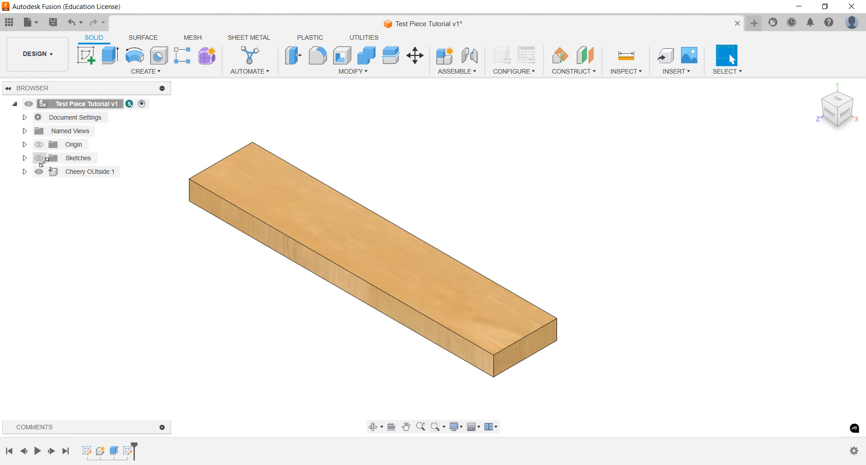
Show the sketches and extrude the narrow 12 by 1 in rectangle 0.75 in as a new component.
click(39, 158)
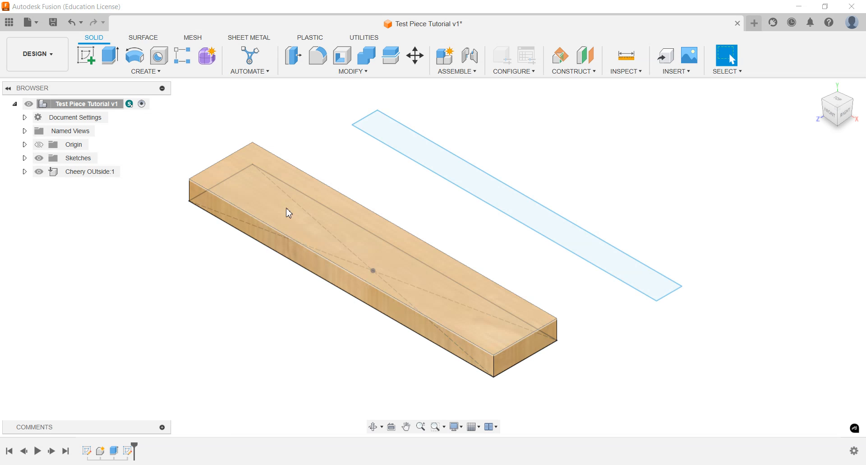
middle_drag(387, 174, 362, 215)
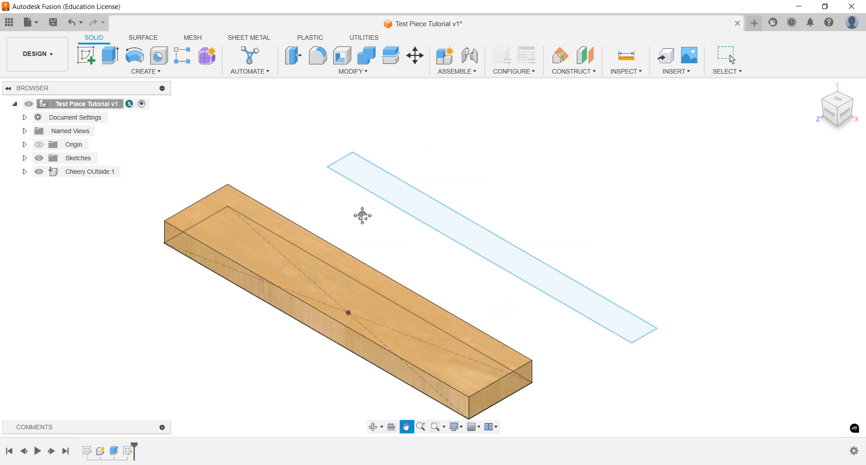
click(110, 55)
click(445, 227)
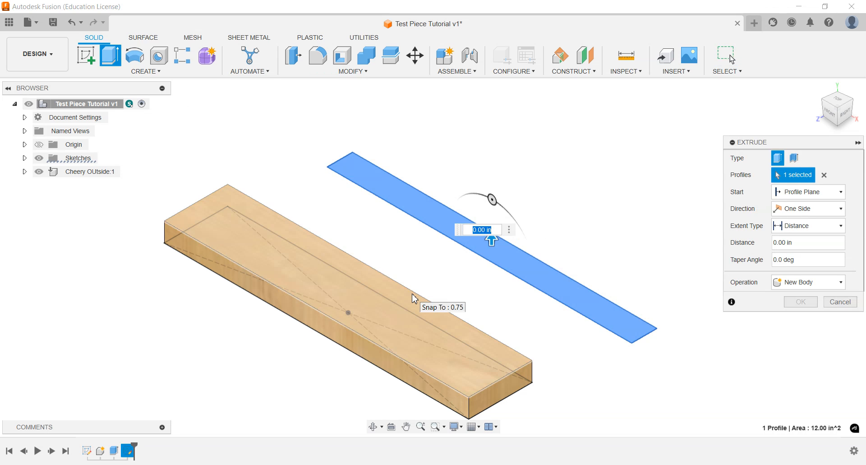
key(BackSpace)
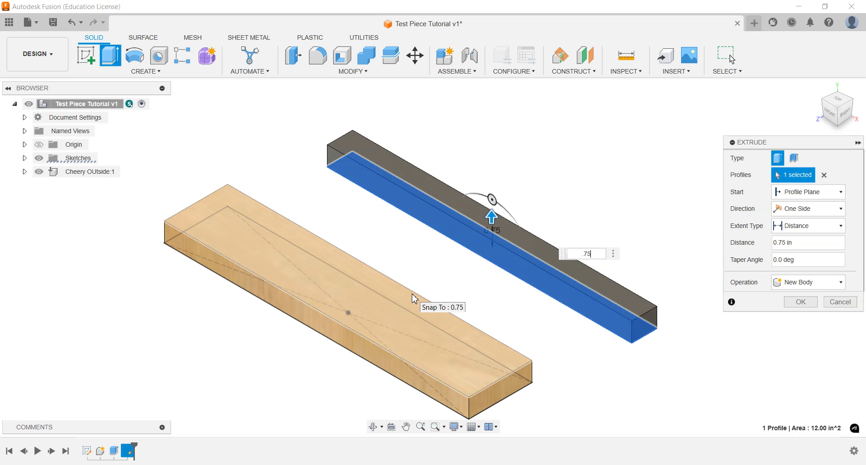
click(793, 285)
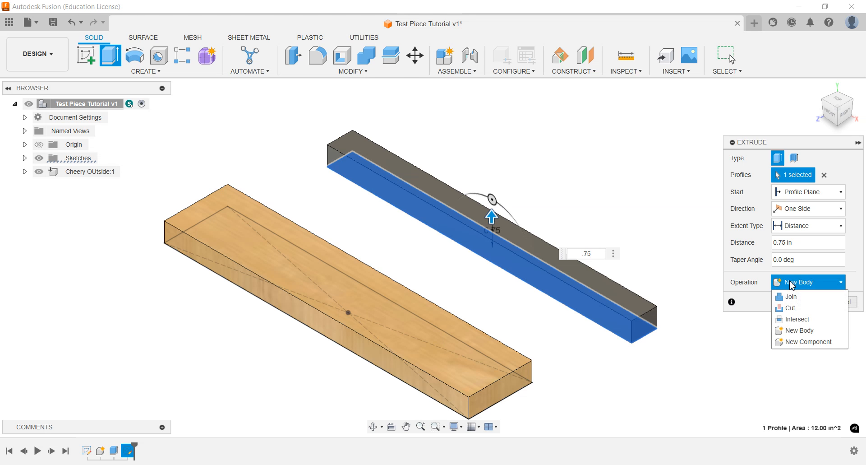
click(793, 342)
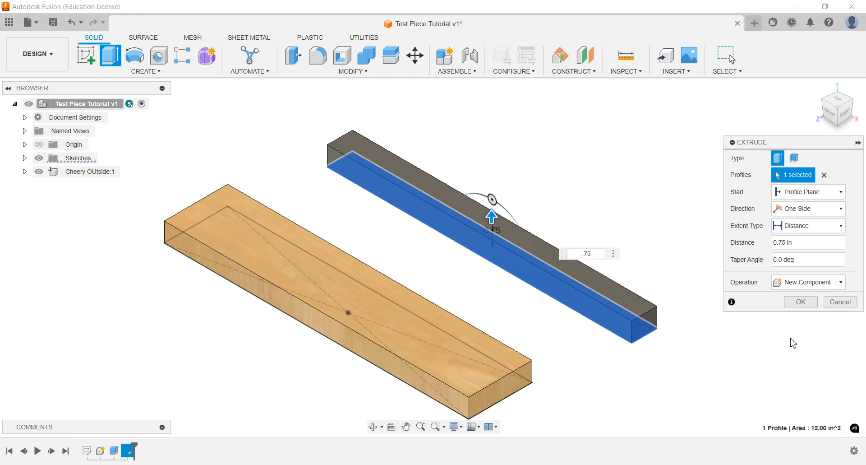
click(801, 303)
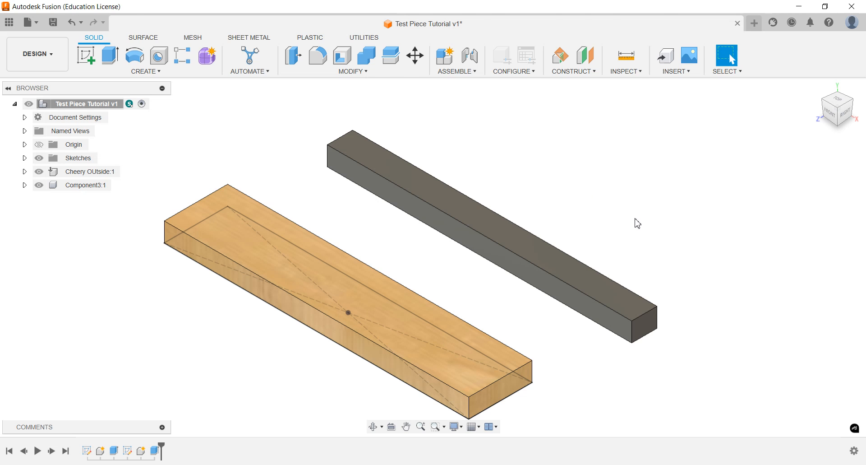
Apply the Walnut - Semigloss appearance from the library to the new narrow strip.
key(a)
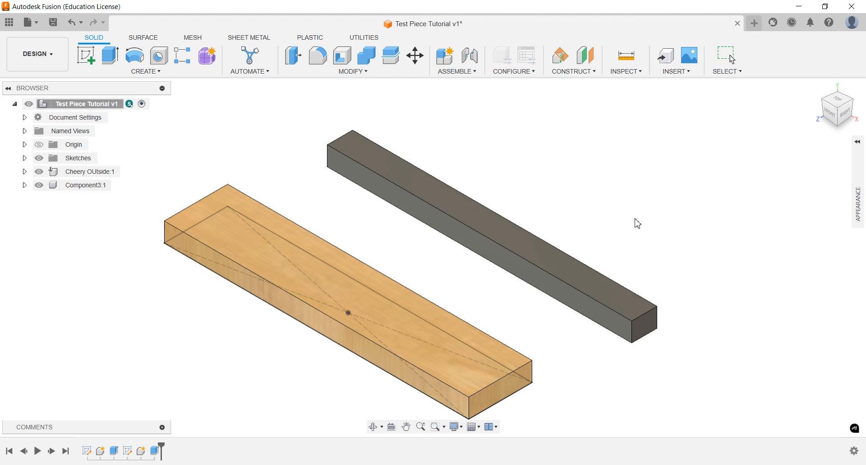
click(858, 142)
scroll(697, 352, down, 5)
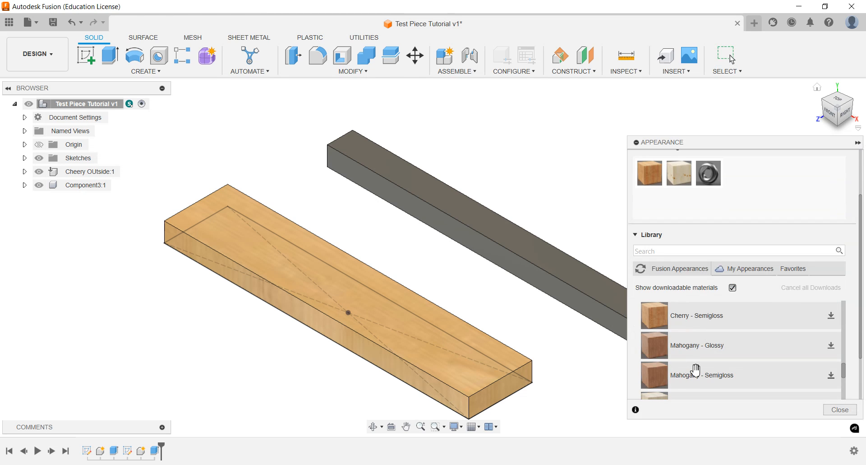
scroll(696, 370, down, 2)
scroll(728, 365, up, 2)
scroll(728, 364, up, 1)
click(729, 357)
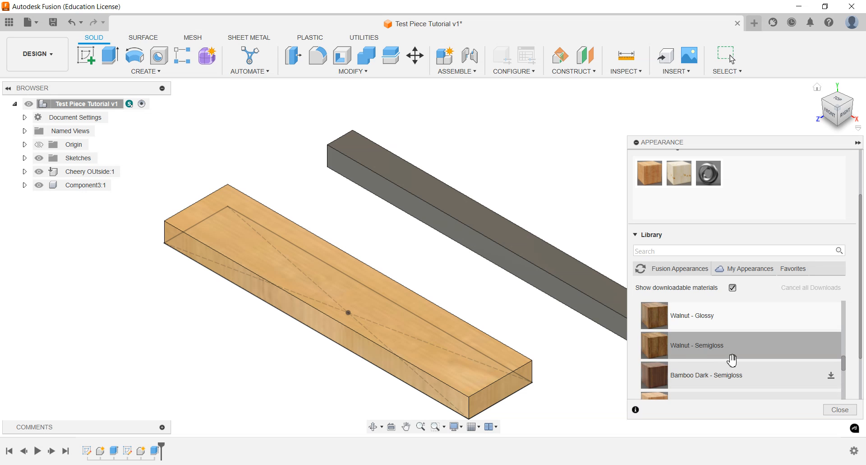
drag(660, 345, 562, 311)
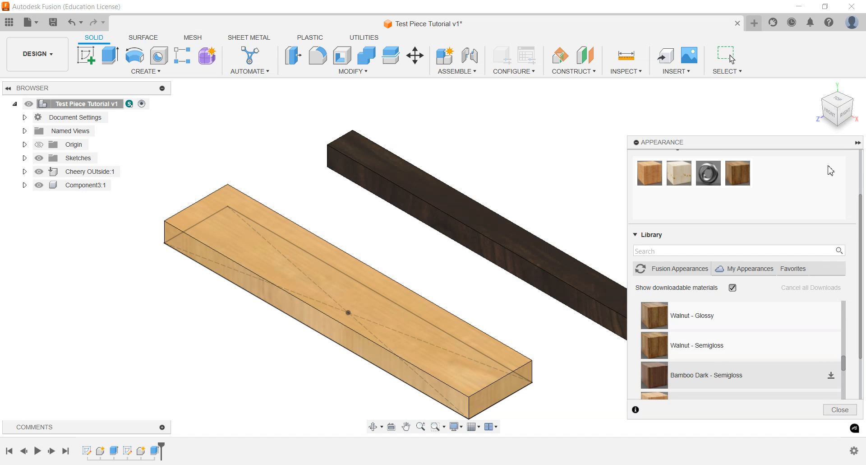
click(858, 142)
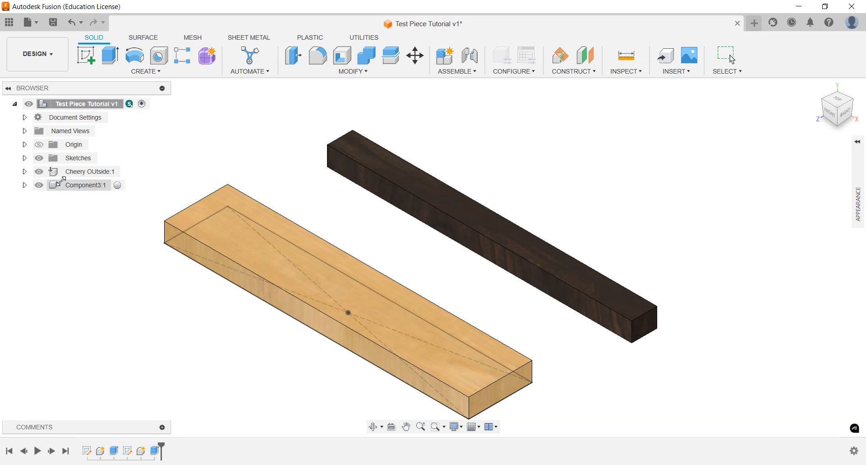
Rename the narrow strip's component as Walnut.
click(91, 188)
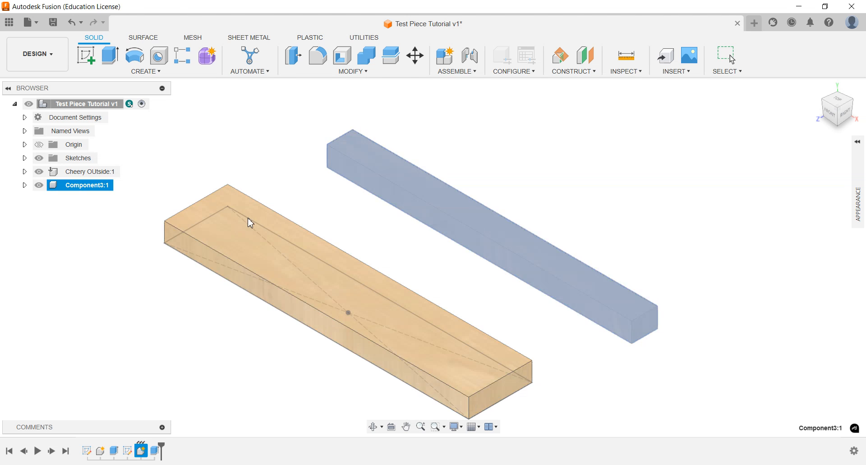
key(Escape)
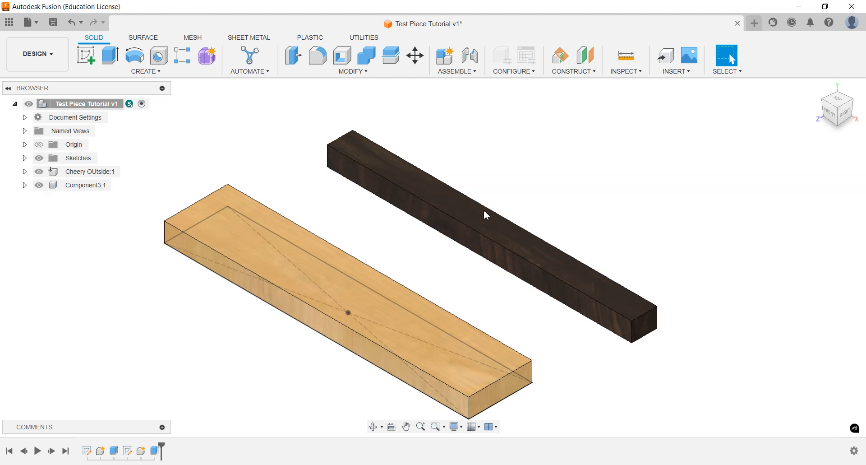
right_click(75, 187)
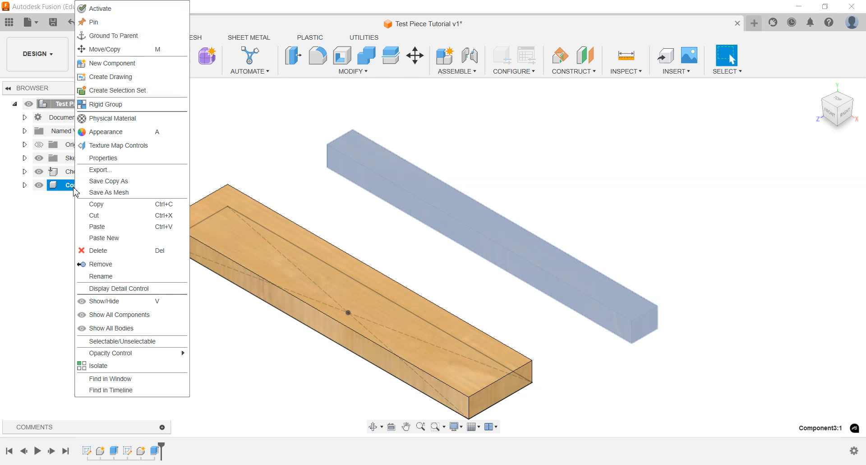
click(113, 281)
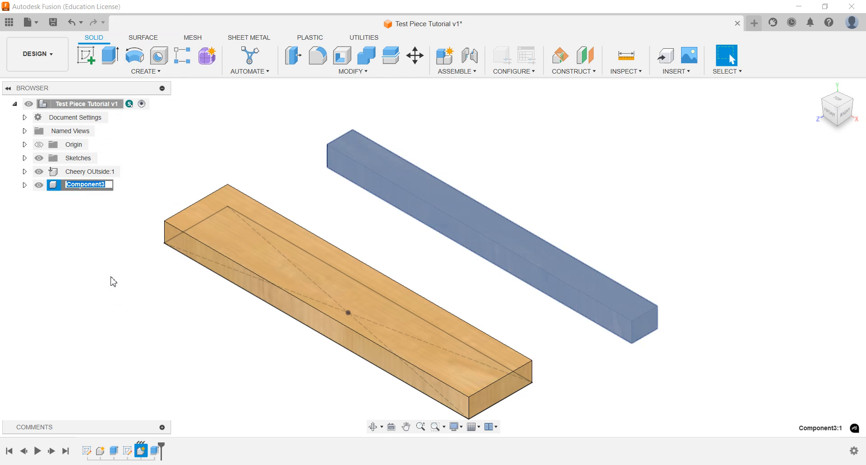
text(Walnut)
key(Return)
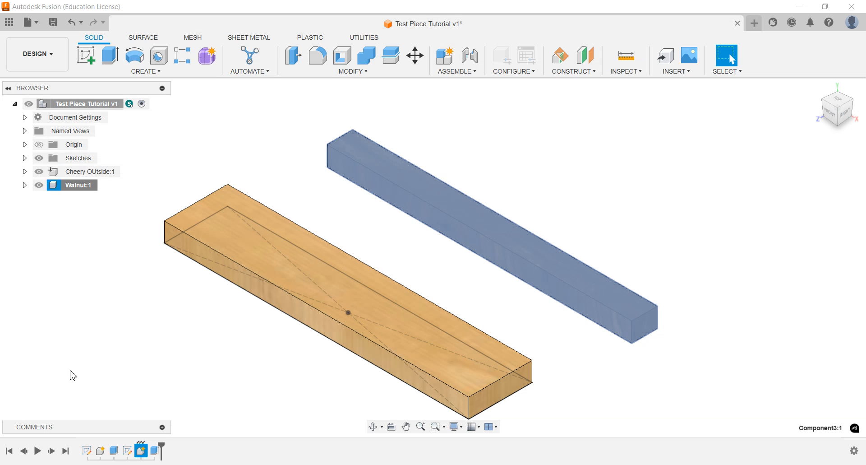
click(110, 354)
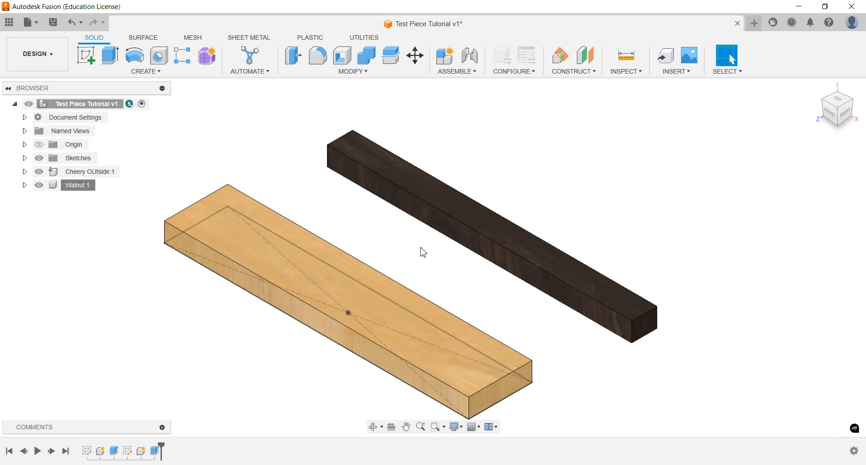
Save the design with the version description User Saved and open the version history of Test Piece Tutorial.
scroll(429, 252, down, 1)
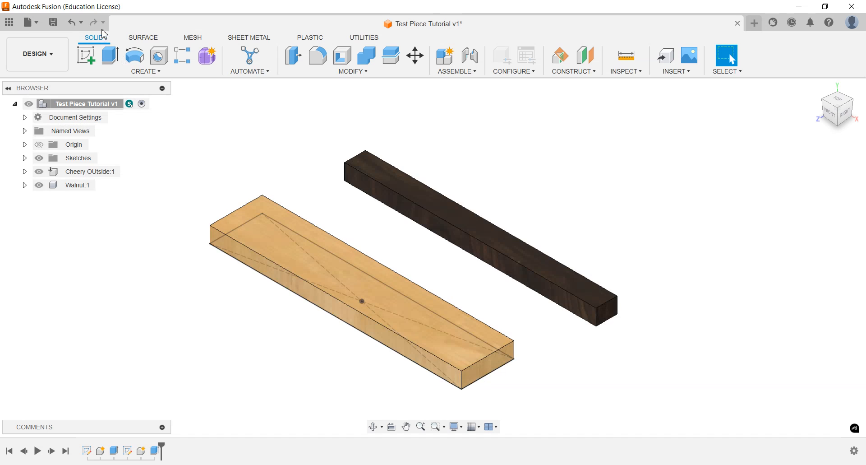
click(9, 22)
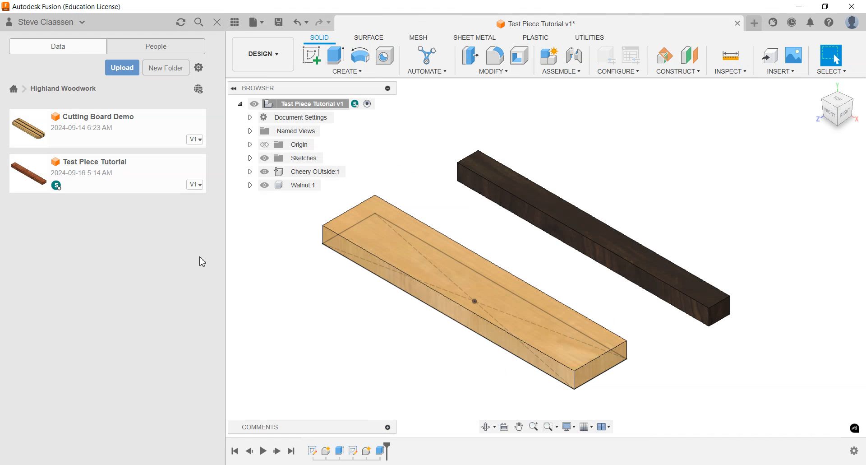
click(279, 23)
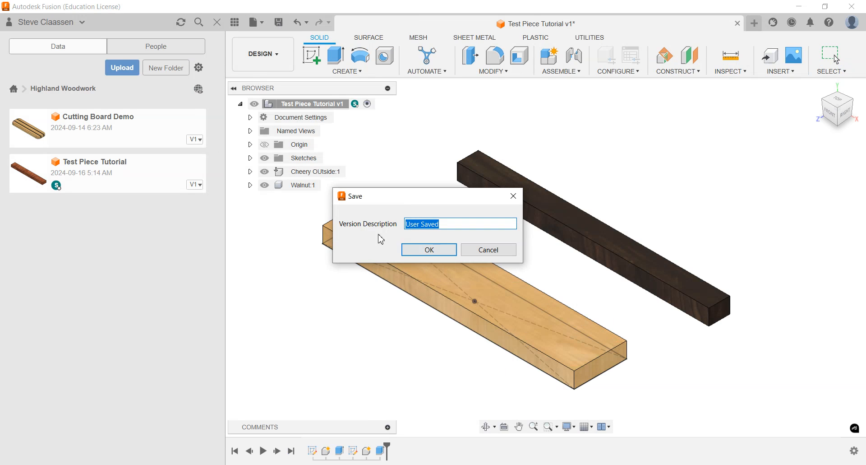
click(429, 250)
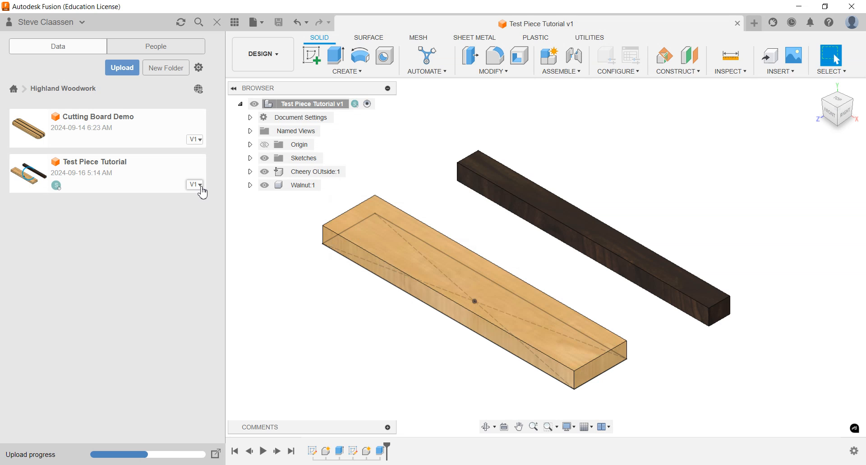
click(199, 186)
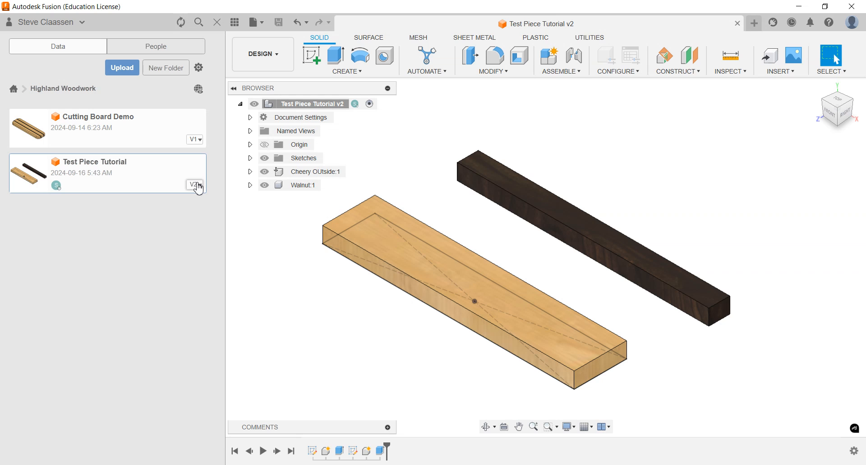
click(199, 185)
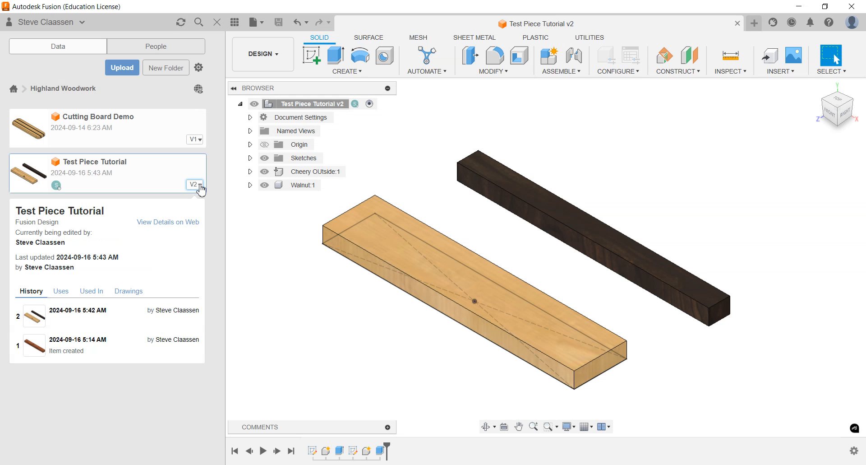